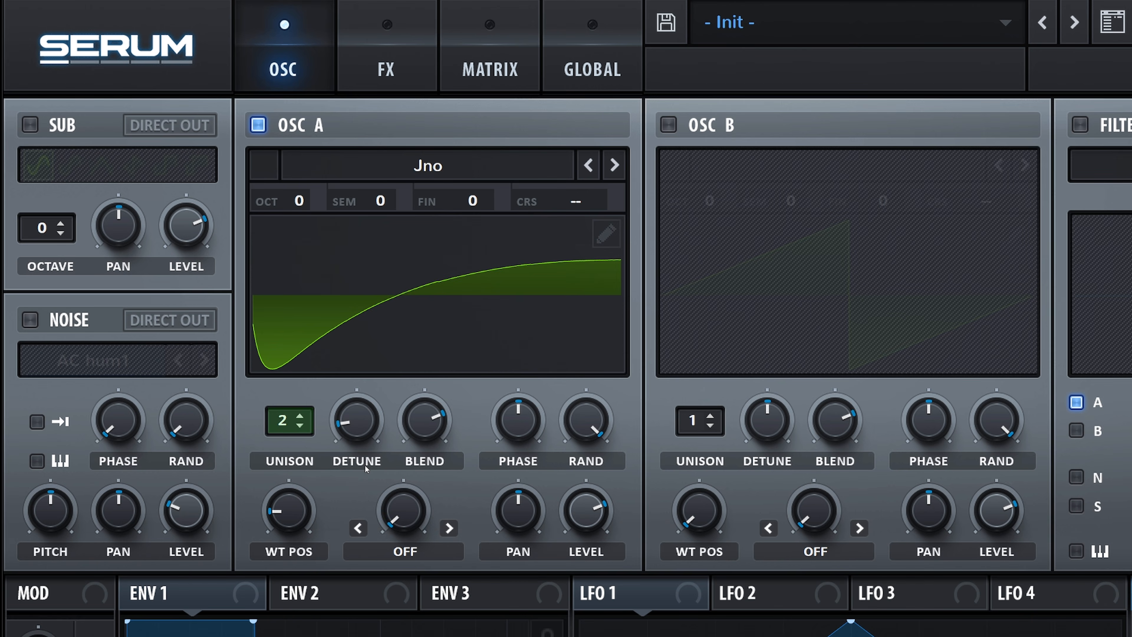
Turn on the noise oscillator with the Analog sample J 60, and lower its pitch and level slightly.
click(30, 320)
click(93, 360)
mouse_move(220, 388)
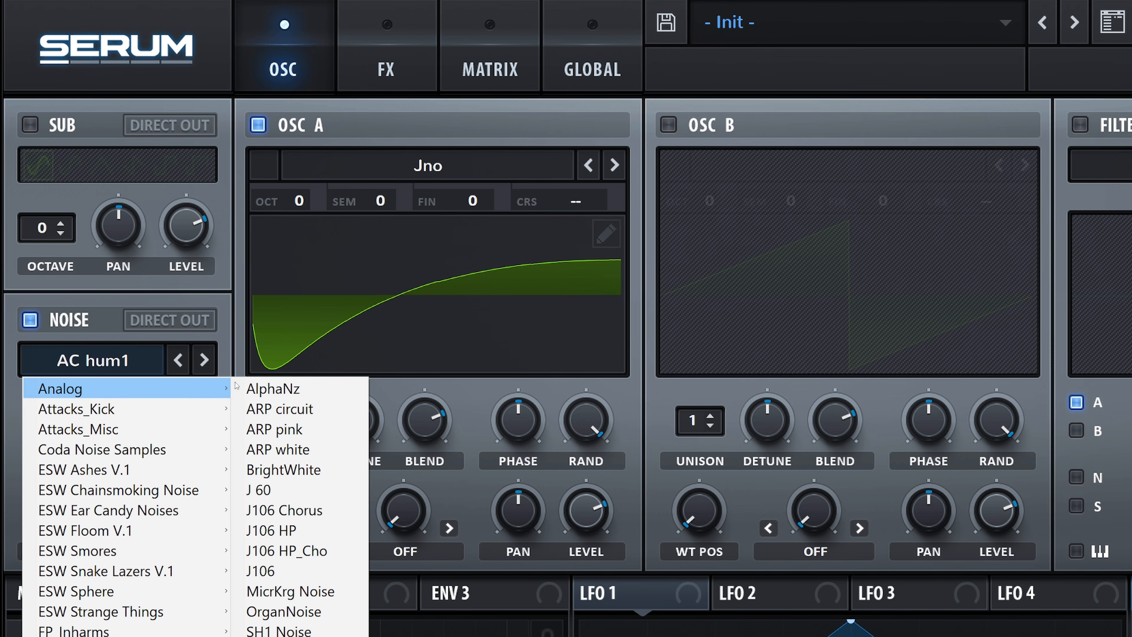
click(275, 490)
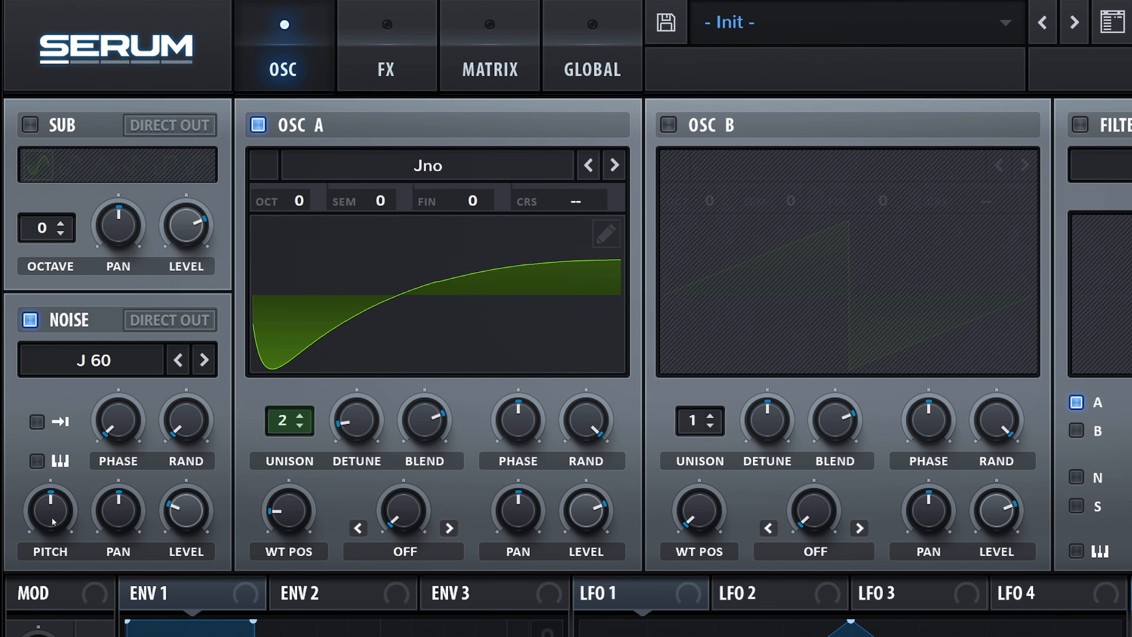
mouse_move(53, 522)
mouse_move(193, 518)
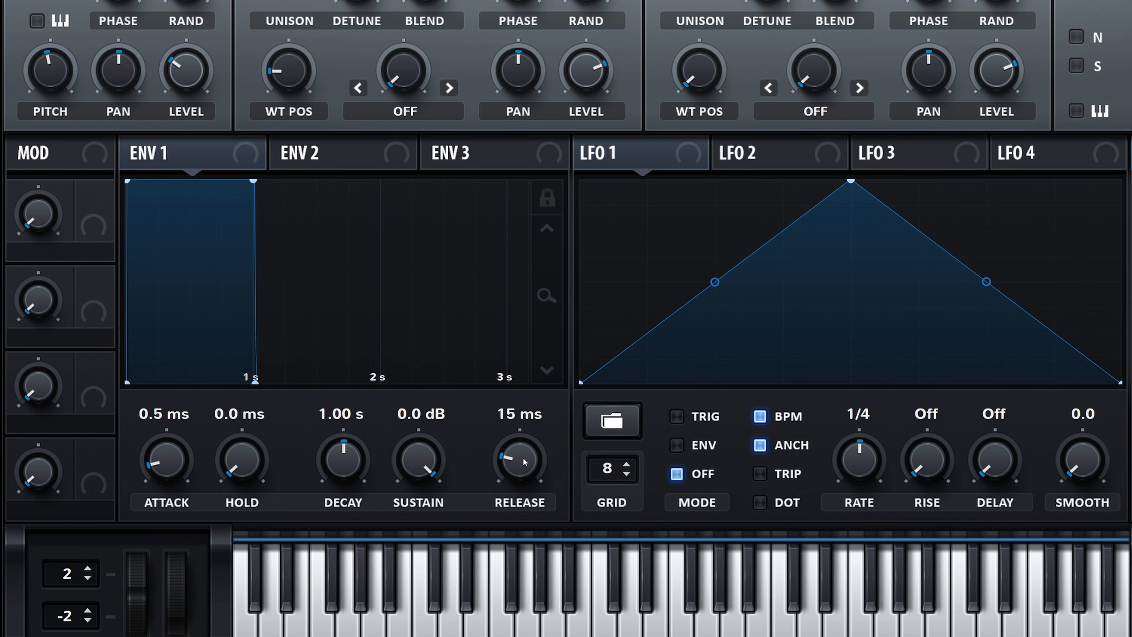
Set Env 1's release to 1.93 s and reset its release curve to a straight line.
mouse_move(524, 461)
mouse_down()
mouse_move(529, 430)
mouse_move(529, 442)
mouse_up()
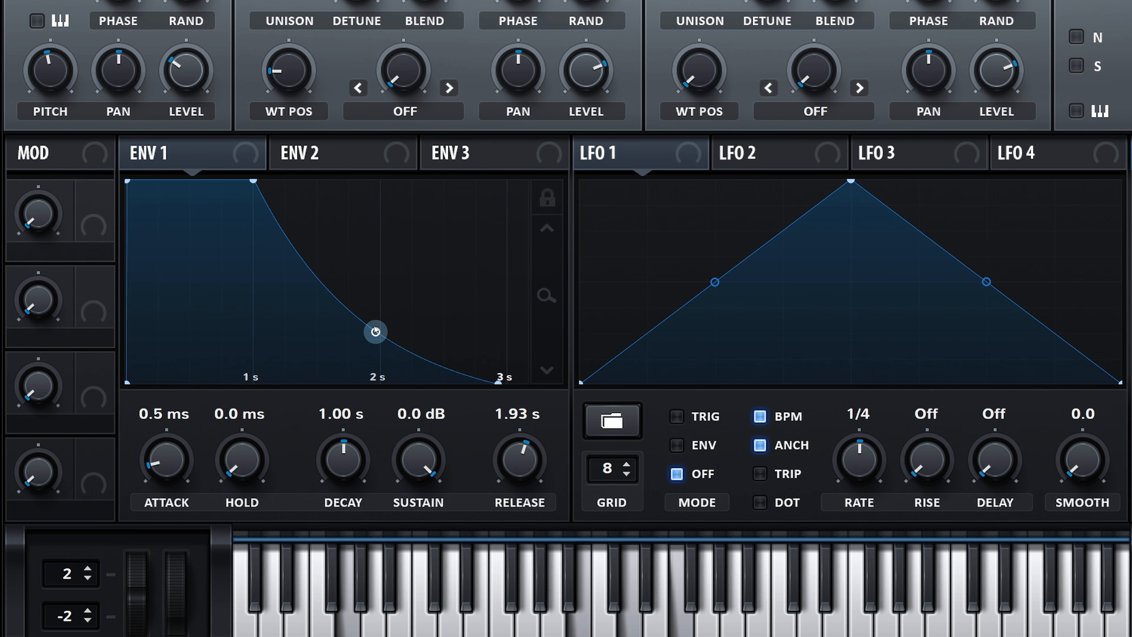
double_click(374, 328)
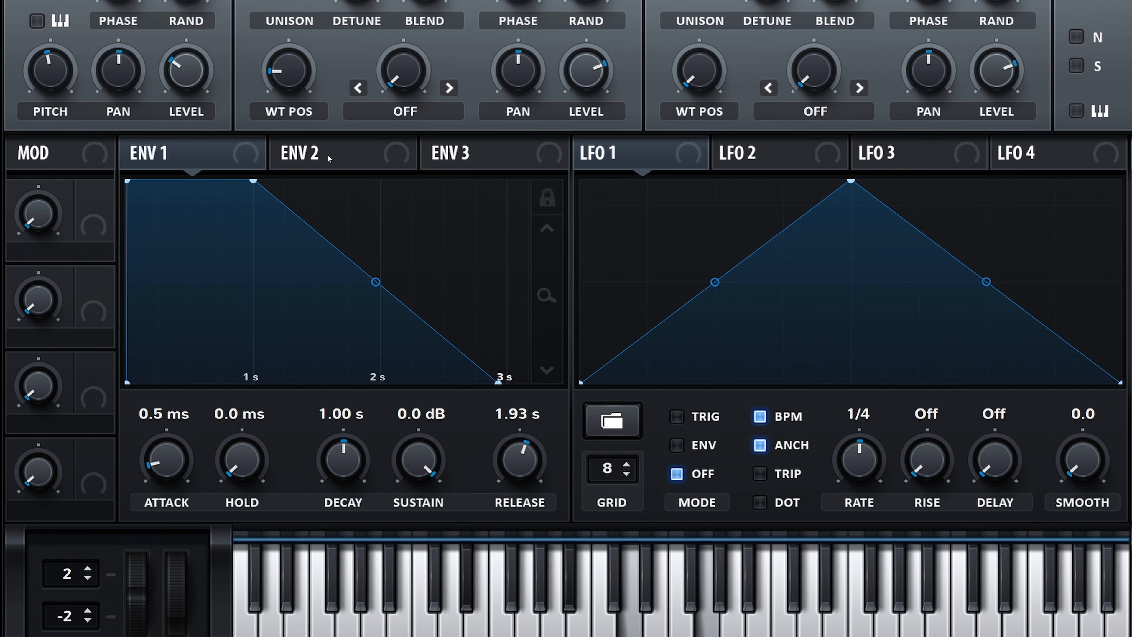
Assign Env 2 to the filter cutoff with an amount of 18 and set the cutoff to 4000 Hz.
drag(324, 155, 939, 429)
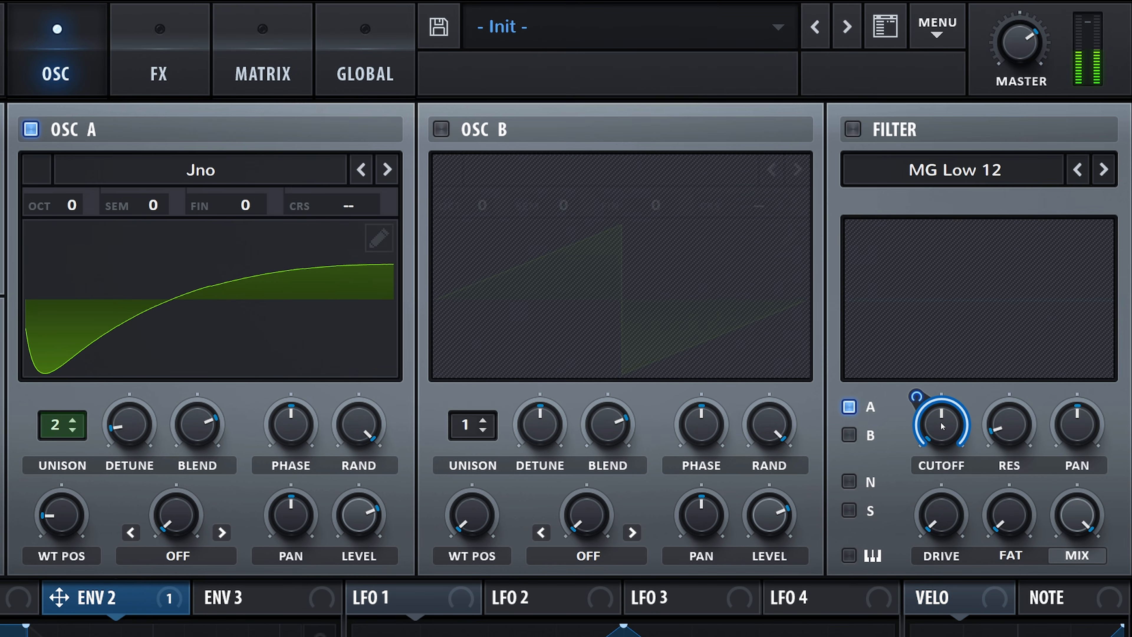
double_click(942, 427)
text(4000)
key(Return)
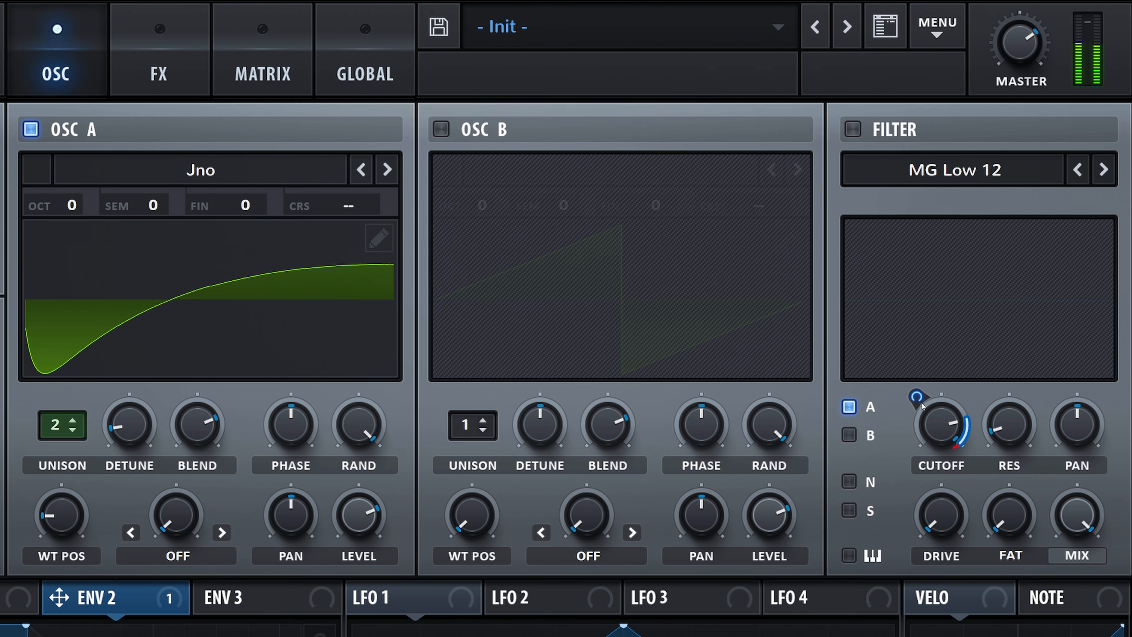
drag(914, 428, 913, 430)
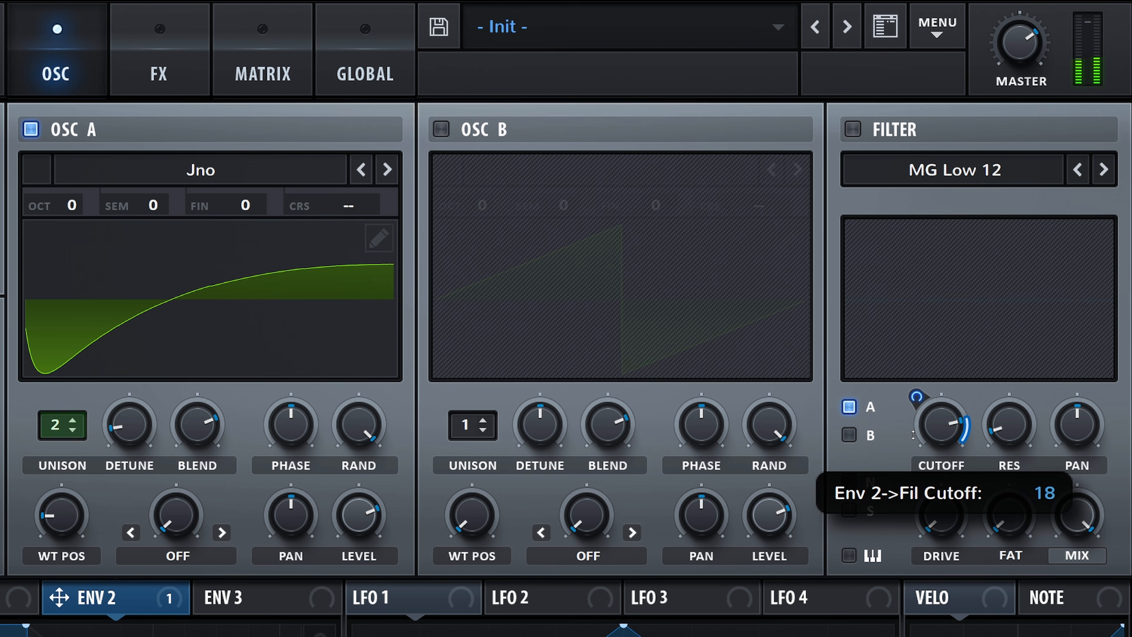
Turn on the MG Low 12 filter with the noise oscillator routed through it, and lower the resonance to minimum.
click(853, 129)
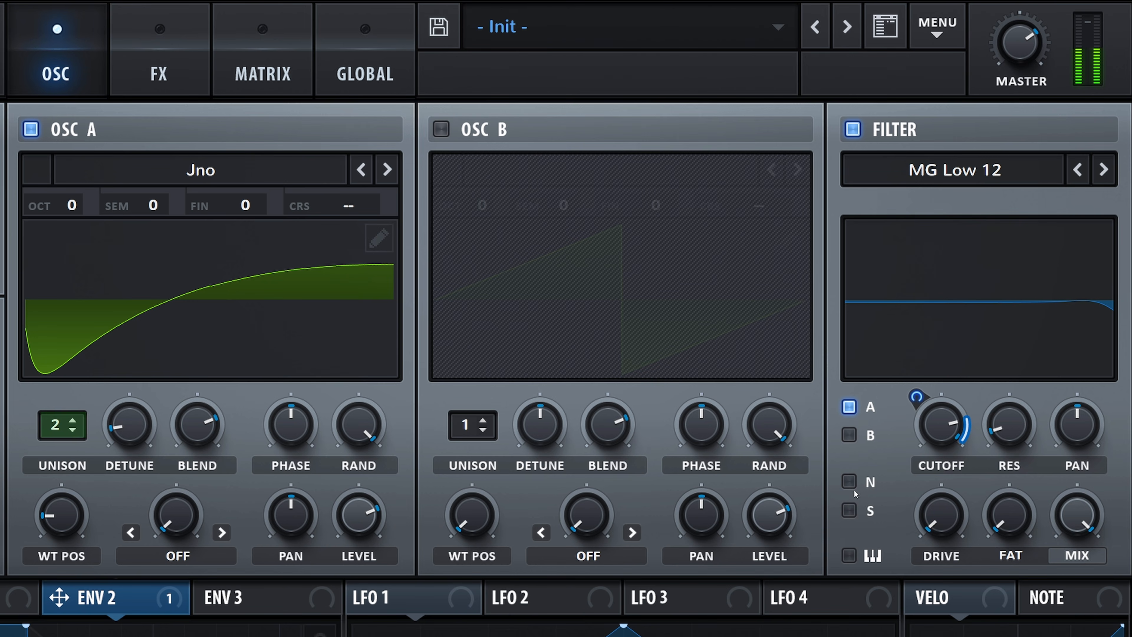
drag(993, 460, 995, 482)
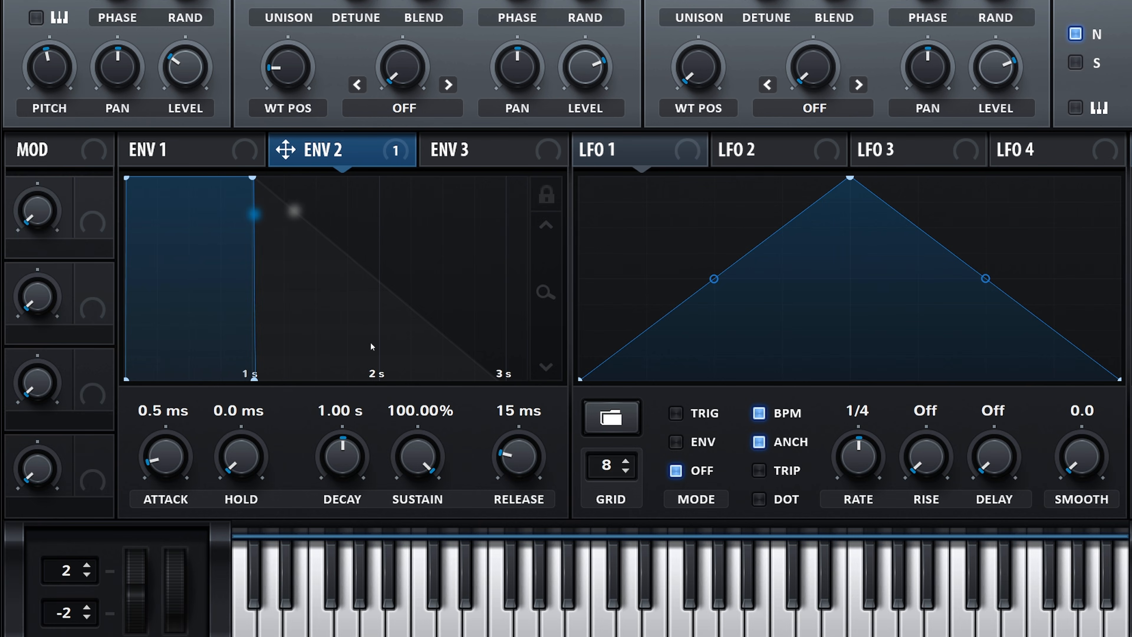
Shape Env 2 with a linear 1.00 s attack, 1.65 s decay, 89.91% sustain and 2.51 s release.
drag(165, 457, 170, 424)
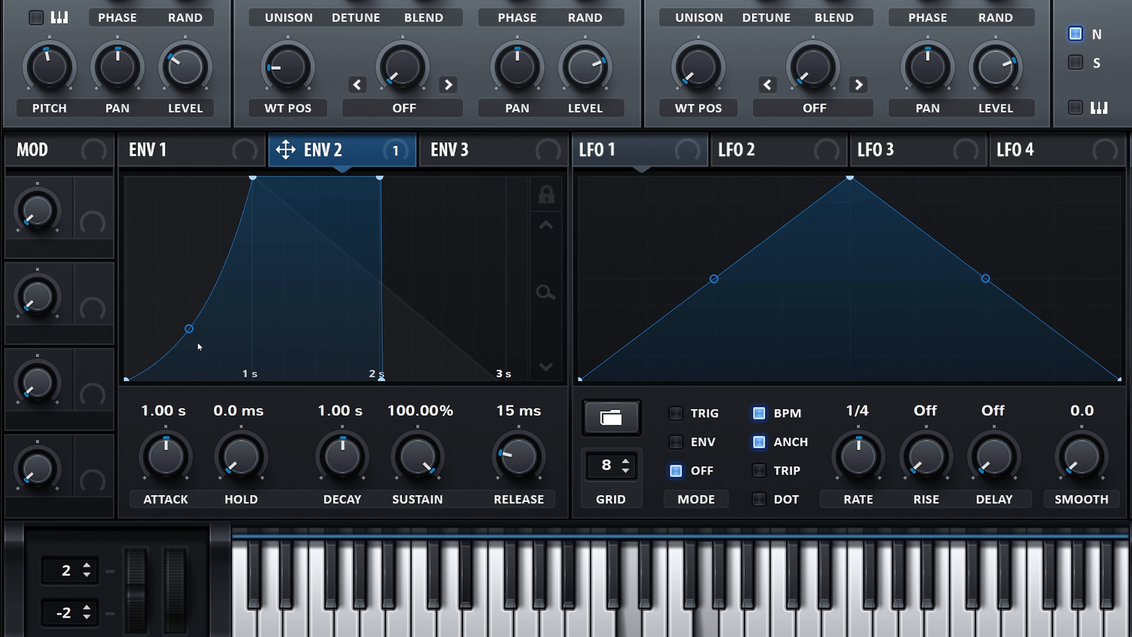
double_click(189, 329)
drag(356, 459, 414, 465)
drag(520, 462, 518, 419)
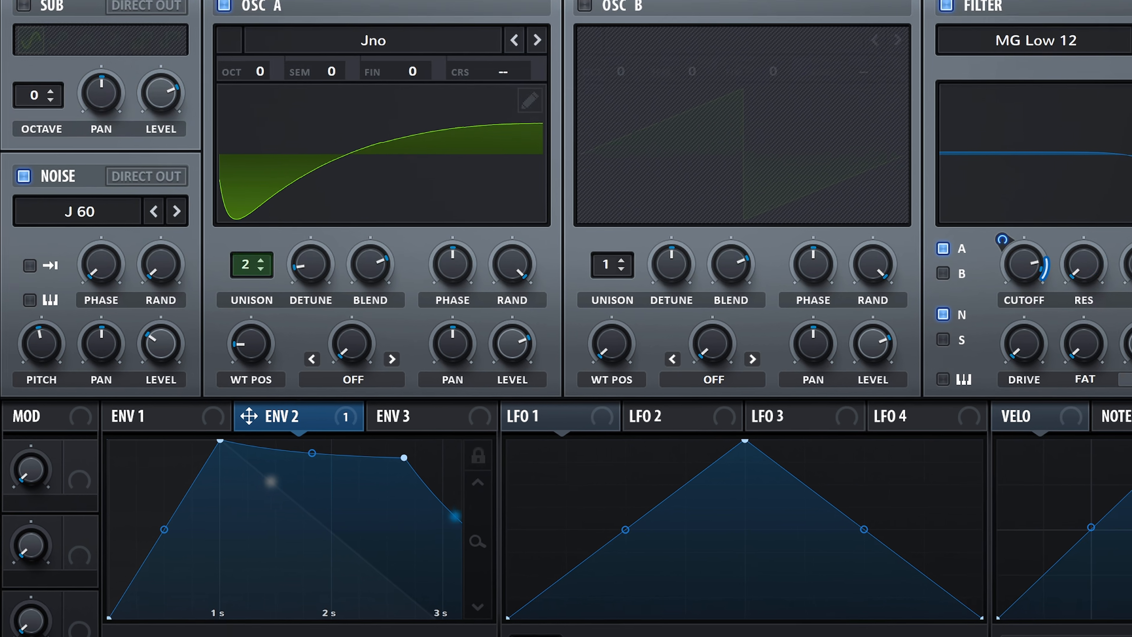
Enable Distortion as the first effect in the chain and set its type to Tape Sat.
click(337, 65)
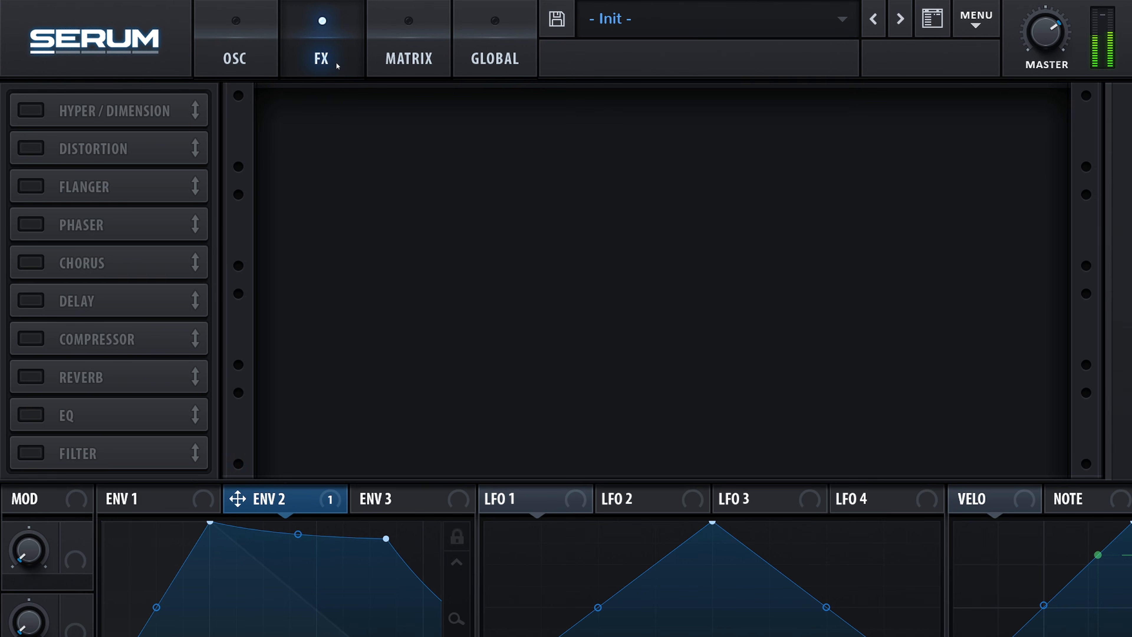
click(31, 154)
drag(192, 147, 186, 111)
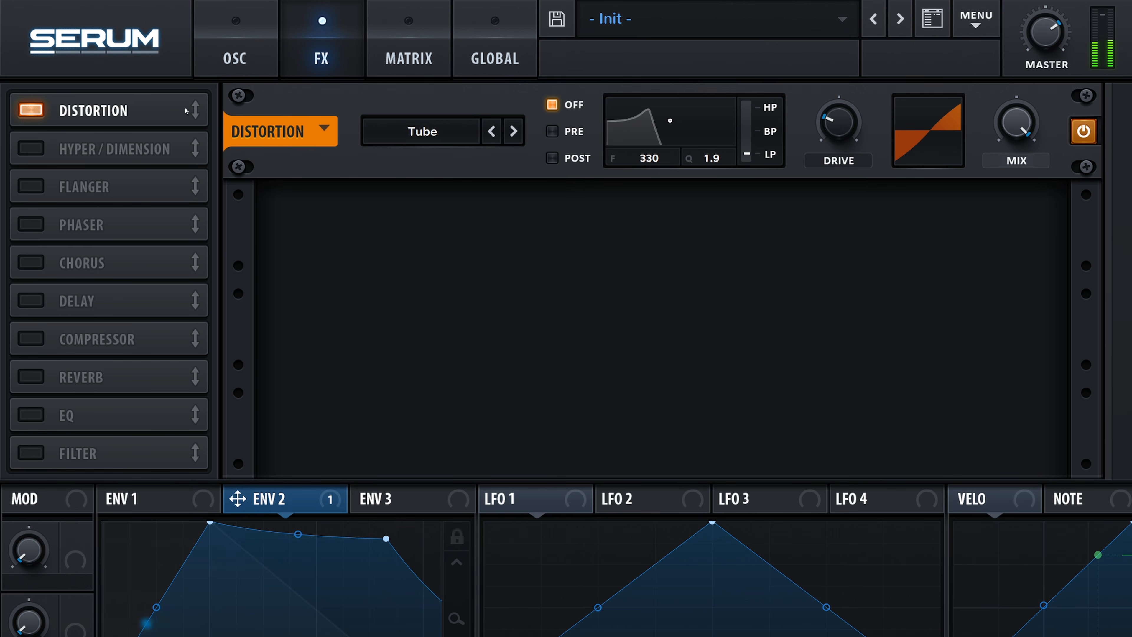
click(493, 132)
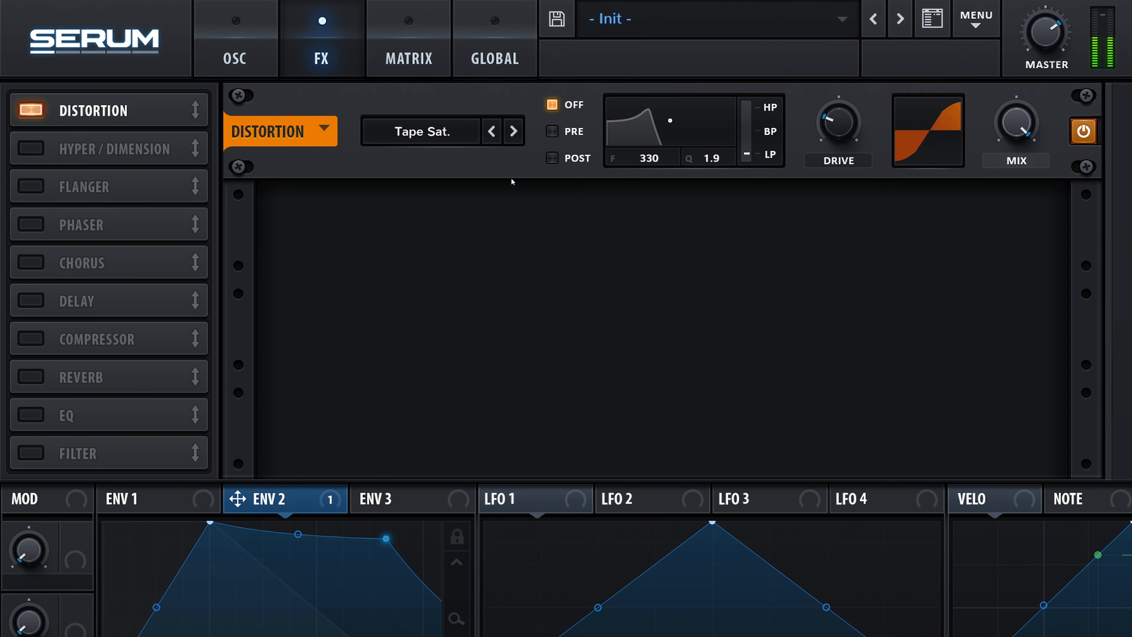
Give the distortion a low-pass pre-filter at 6508 Hz with Q 0.1, set drive to 18% and reduce the mix.
click(557, 132)
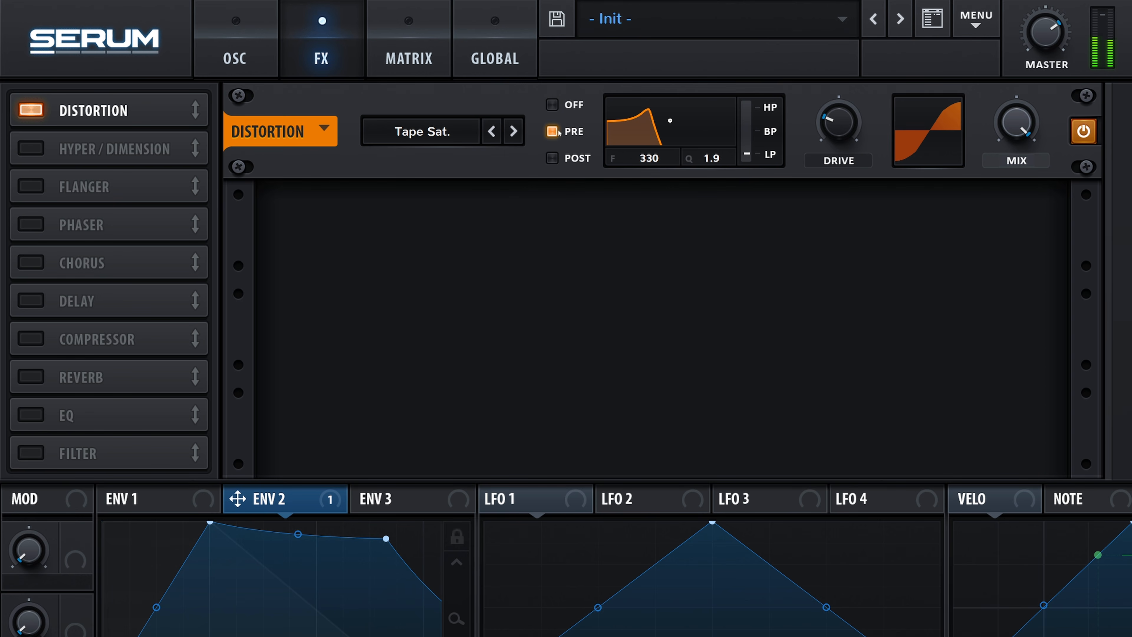
drag(670, 121, 719, 190)
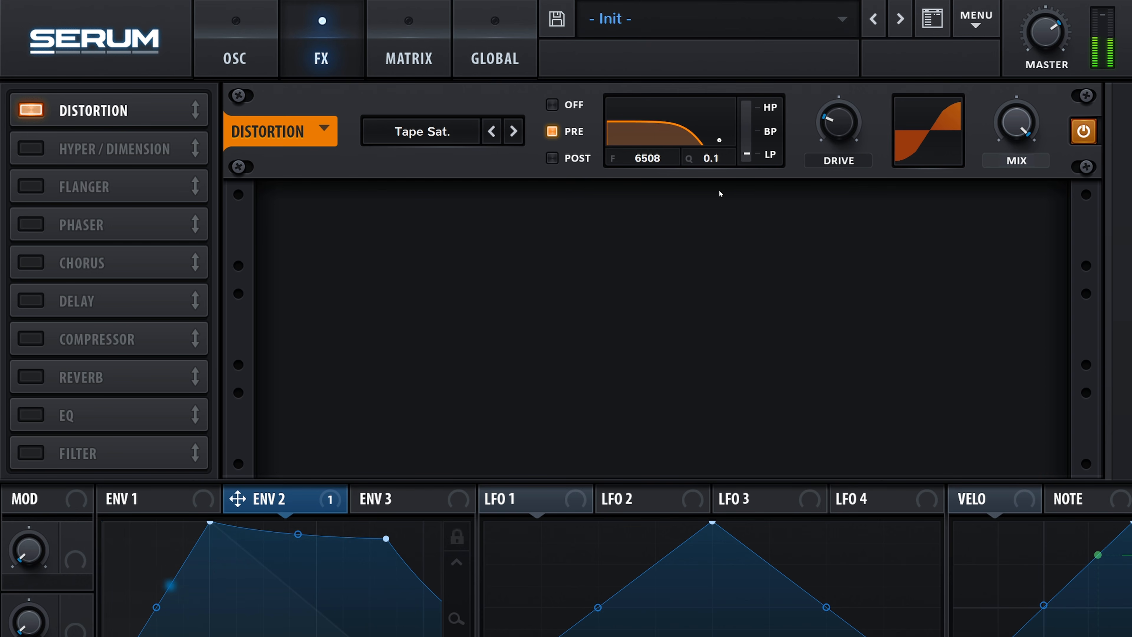
drag(840, 120, 844, 125)
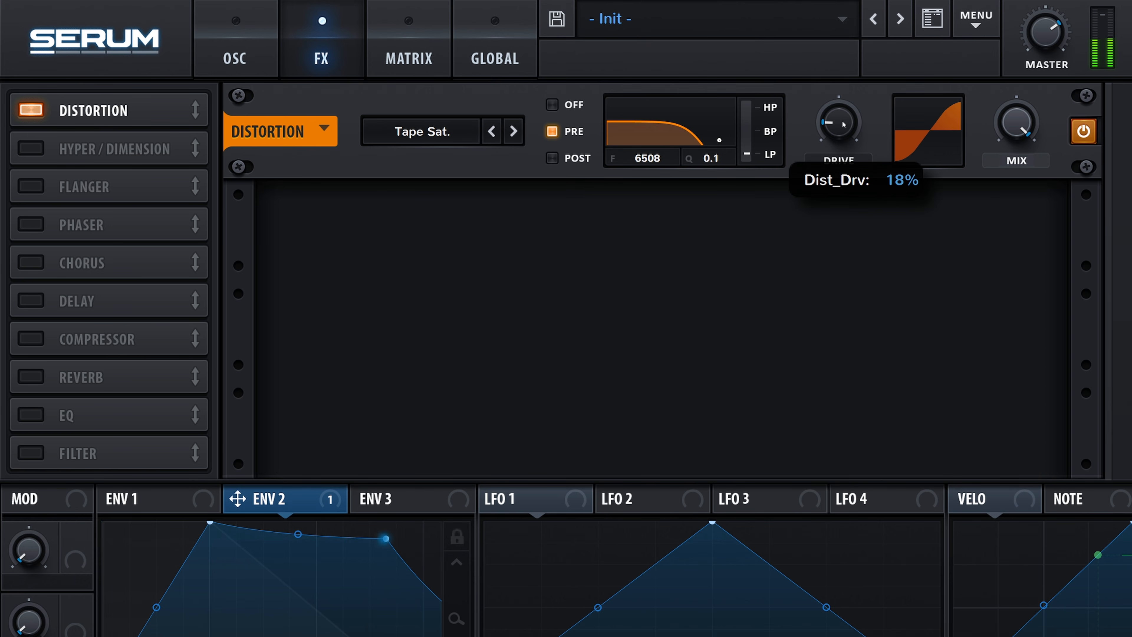
mouse_move(1016, 123)
mouse_down()
mouse_move(1017, 154)
mouse_move(1010, 137)
mouse_up()
Enable Chorus directly after Distortion with feedback at 43%, the low-pass filter fully open and a reduced mix.
click(56, 251)
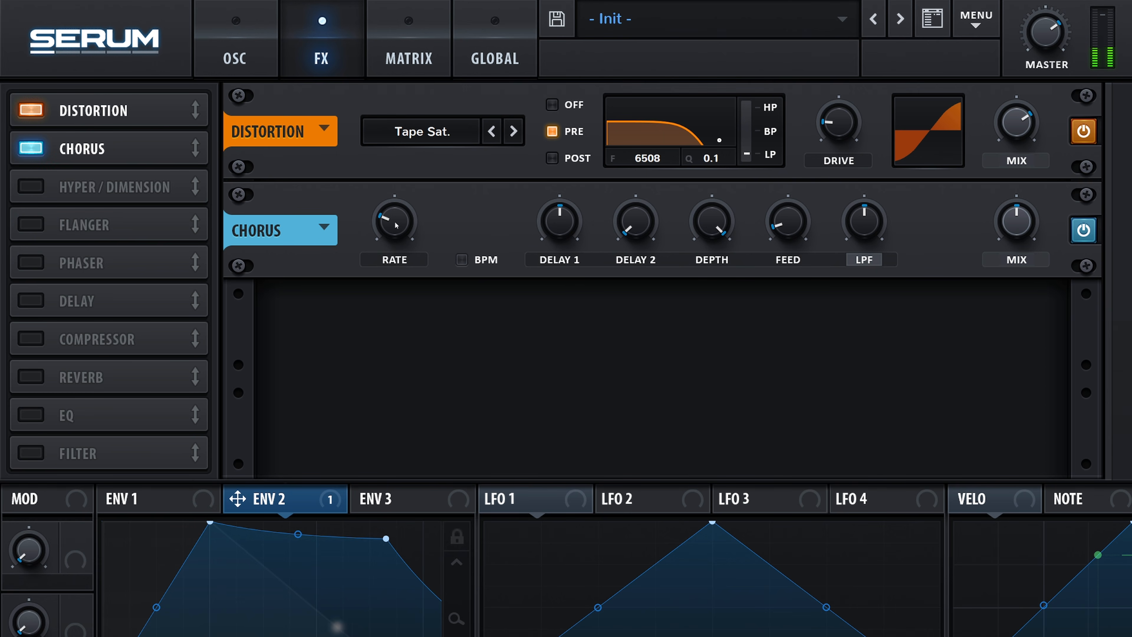
drag(787, 220, 781, 180)
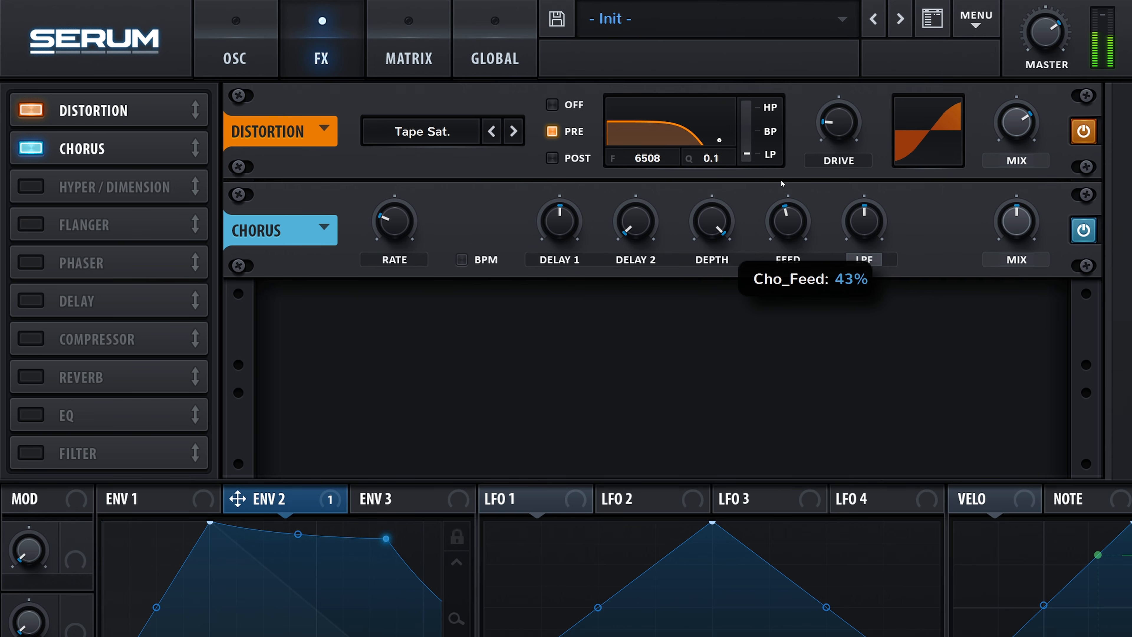
drag(864, 220, 861, 93)
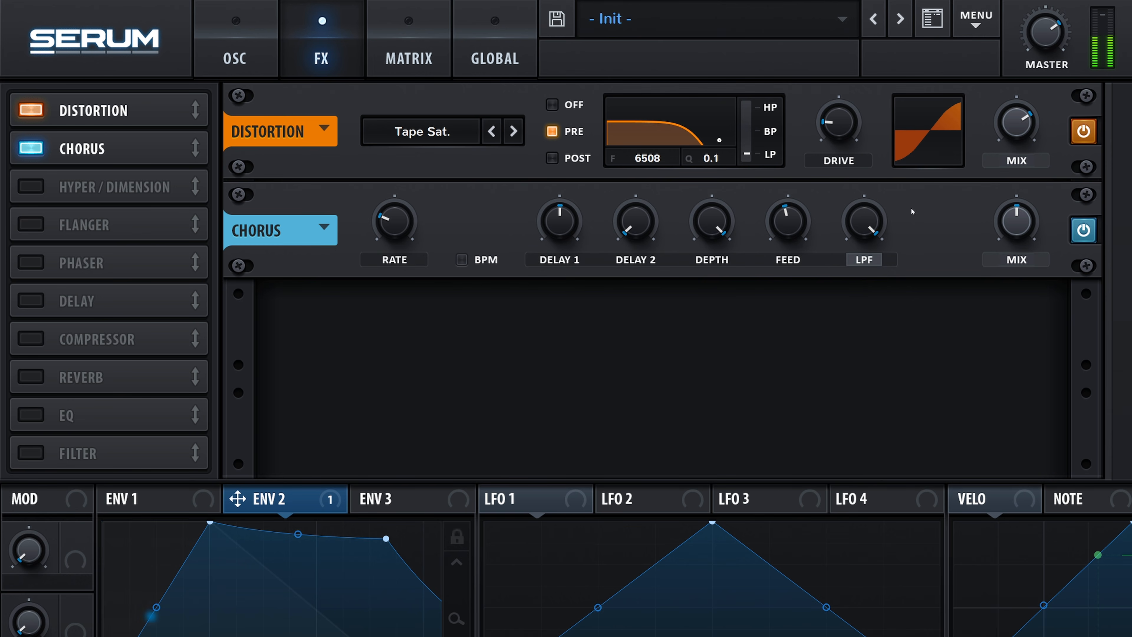
drag(1024, 226, 1023, 244)
Enable Delay after Chorus with both sides at 1/8 and its filter at 1379 Hz with Q 1.7.
click(30, 300)
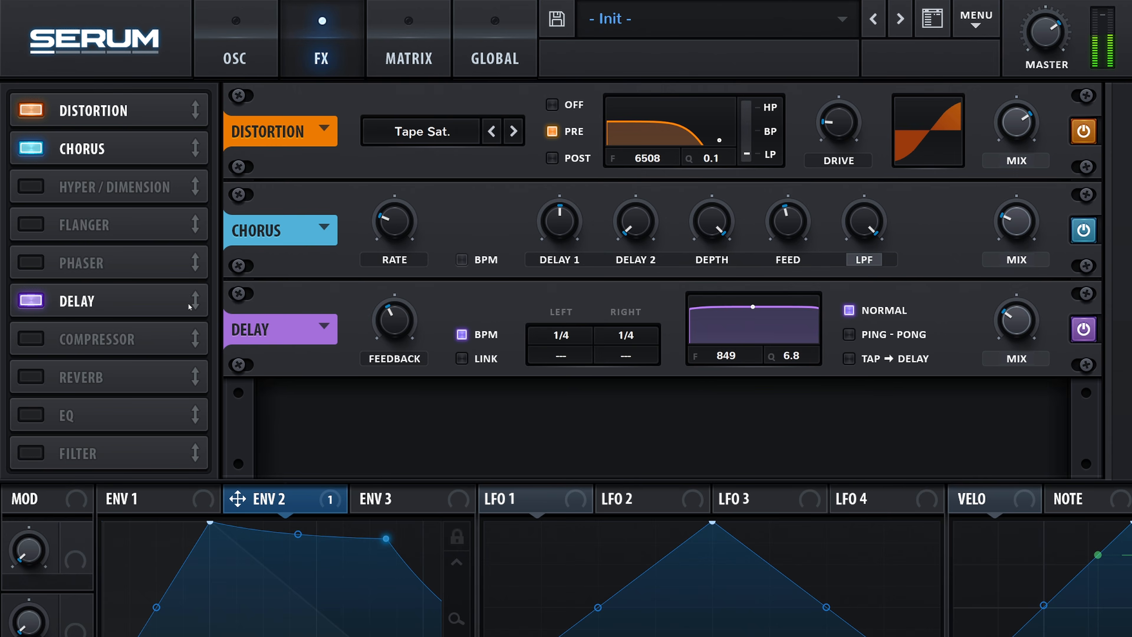
drag(560, 334, 561, 343)
drag(632, 335, 638, 353)
drag(753, 307, 763, 336)
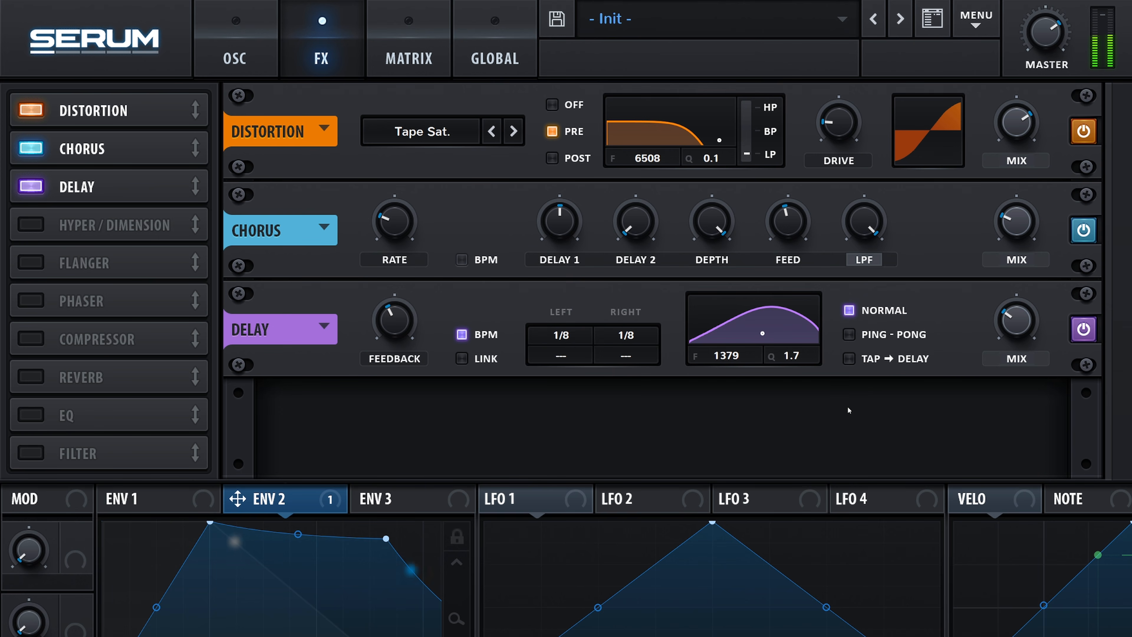
Enable EQ directly after Delay and switch its high band to a peak shape.
click(31, 415)
drag(195, 418, 177, 225)
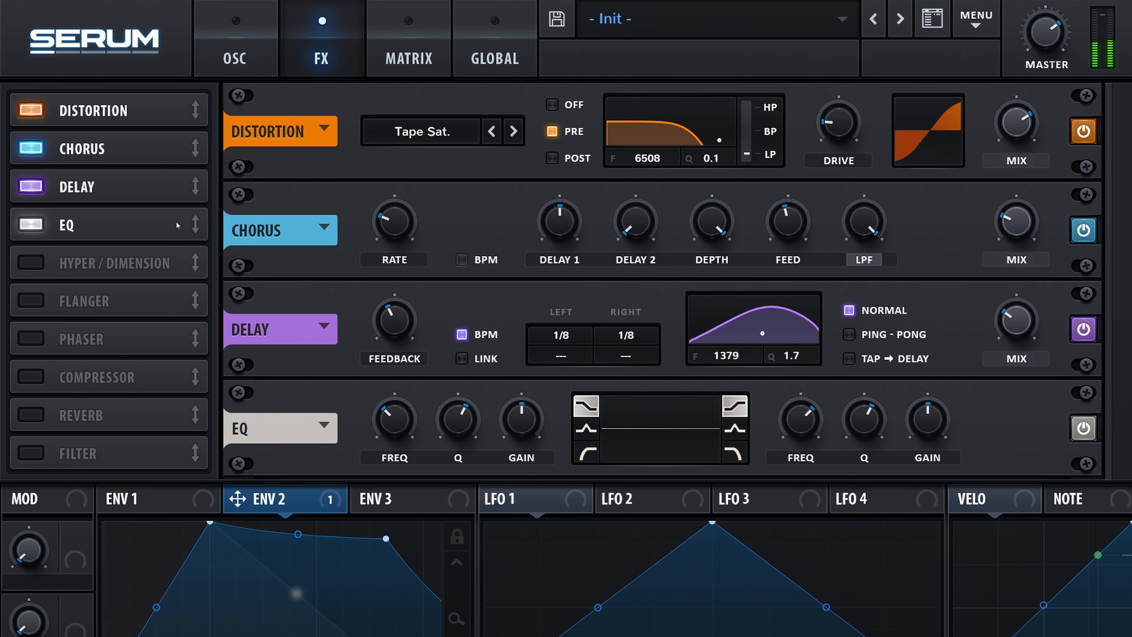
click(738, 430)
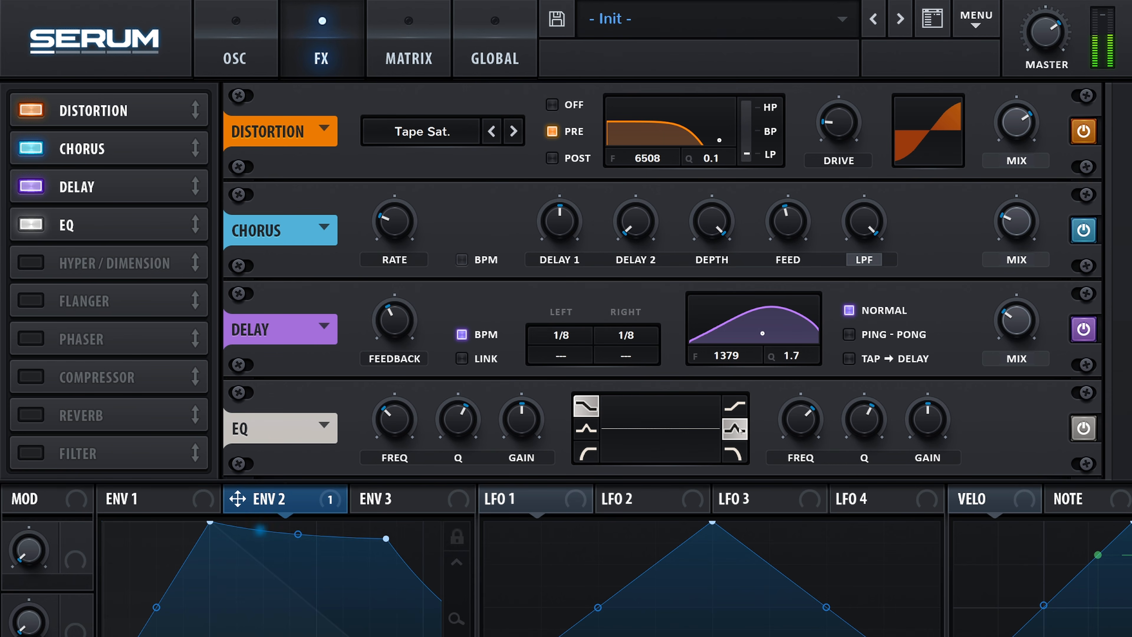
Set the EQ's high band to 2500 Hz, lower its Q and boost its gain slightly.
double_click(801, 428)
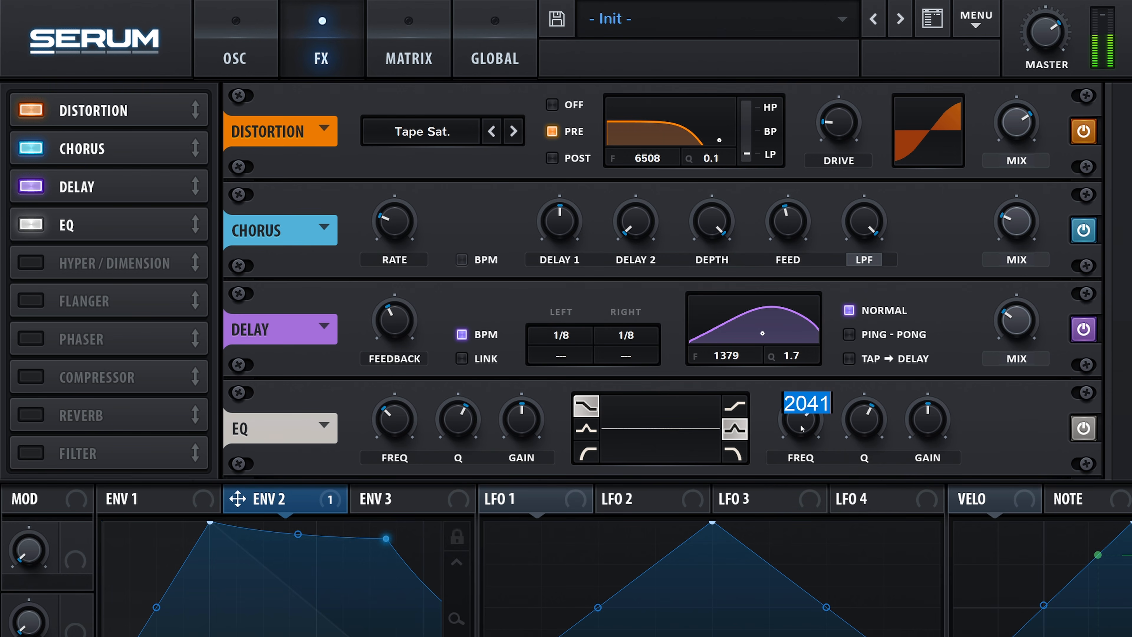
text(2500)
key(Return)
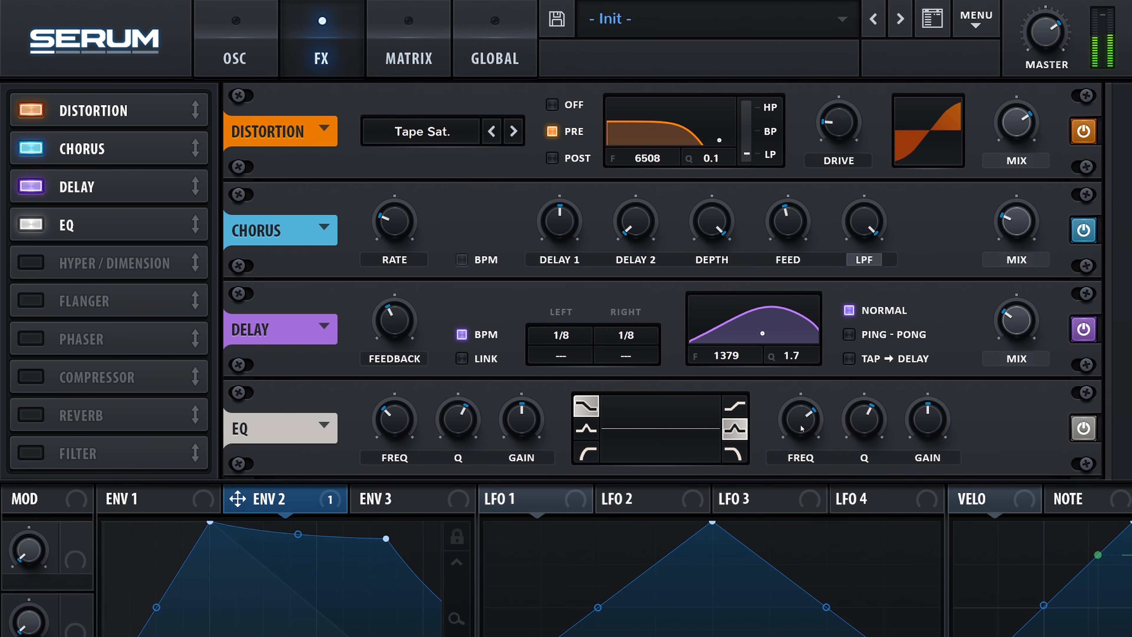
drag(848, 416, 857, 445)
drag(923, 431, 921, 422)
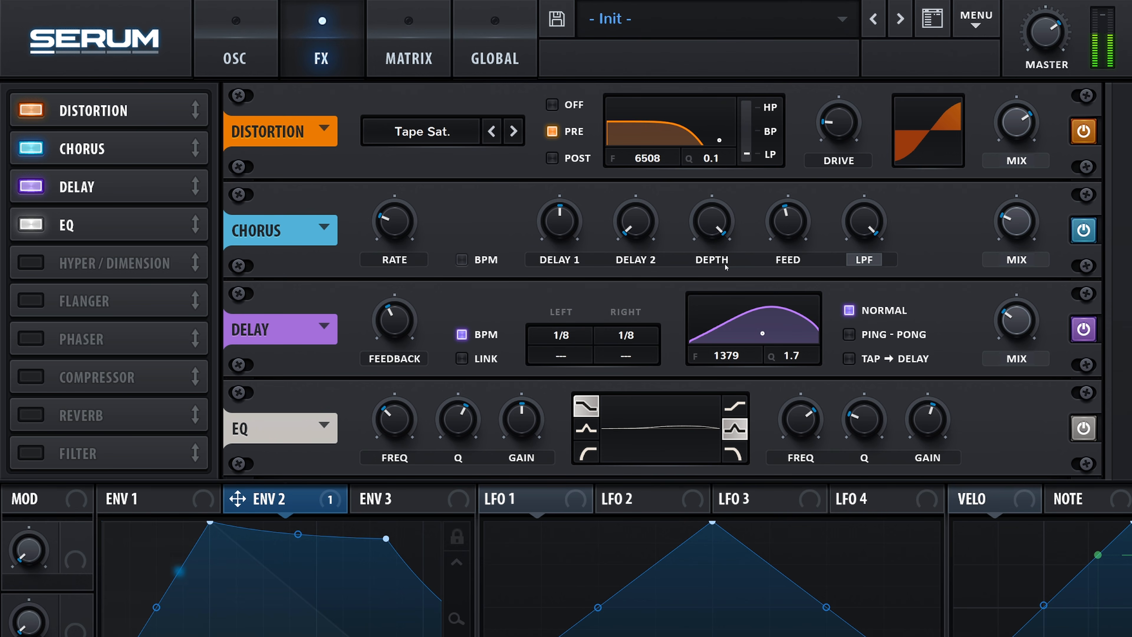
Set LFO 1's rate to 1/8 triplet and assign it in small amounts to the filter cutoff and Osc A detune.
click(235, 57)
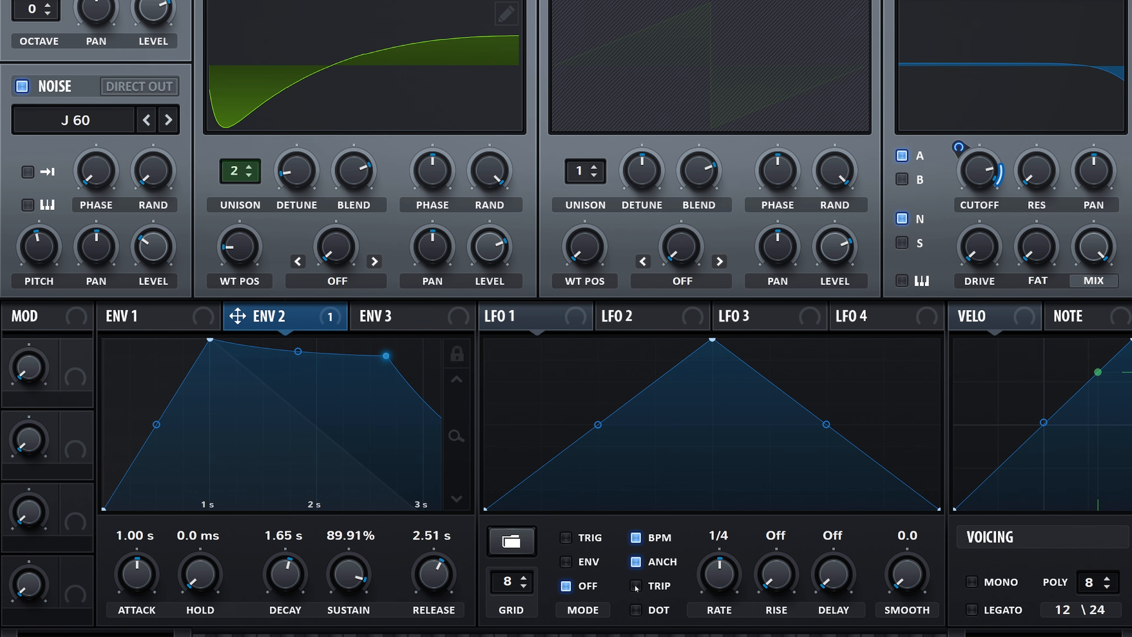
drag(719, 580, 719, 571)
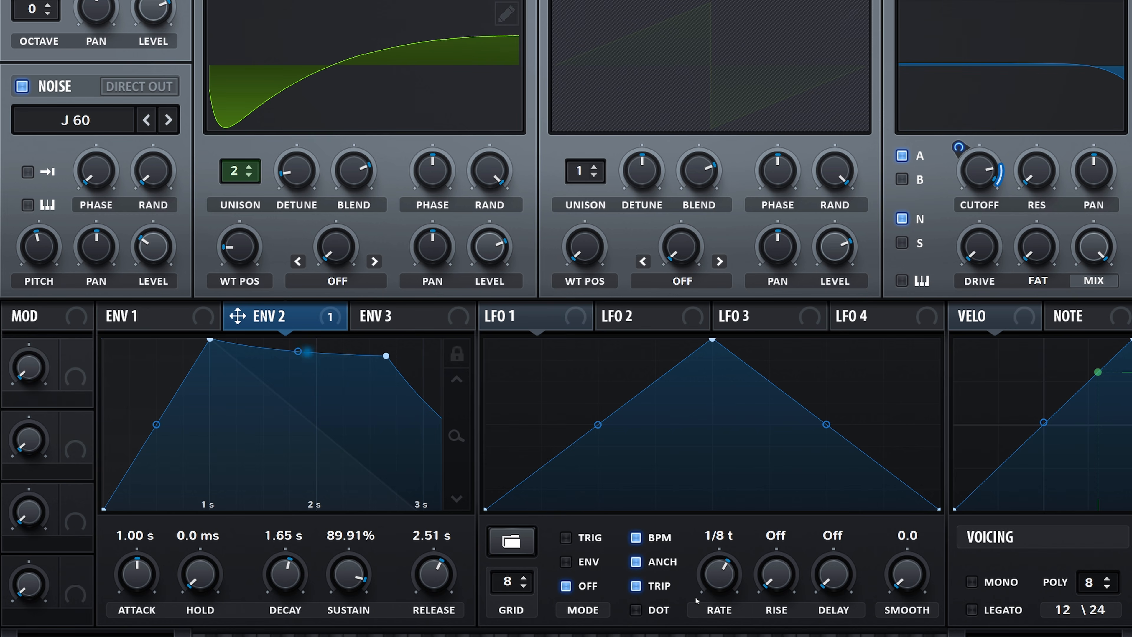
drag(502, 316, 955, 146)
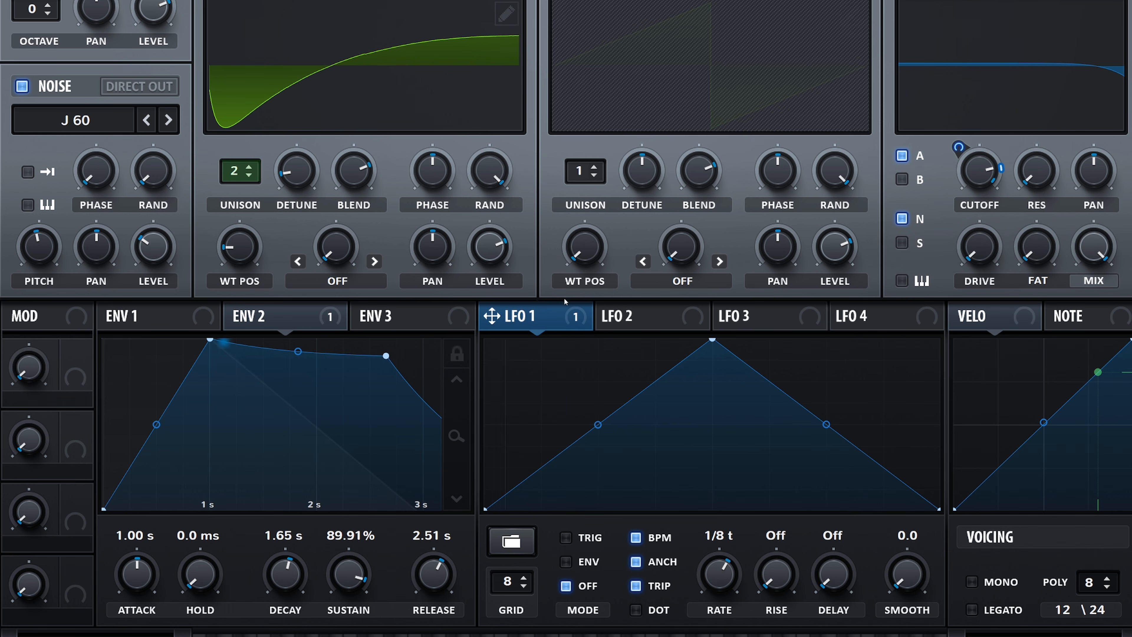
drag(492, 316, 271, 176)
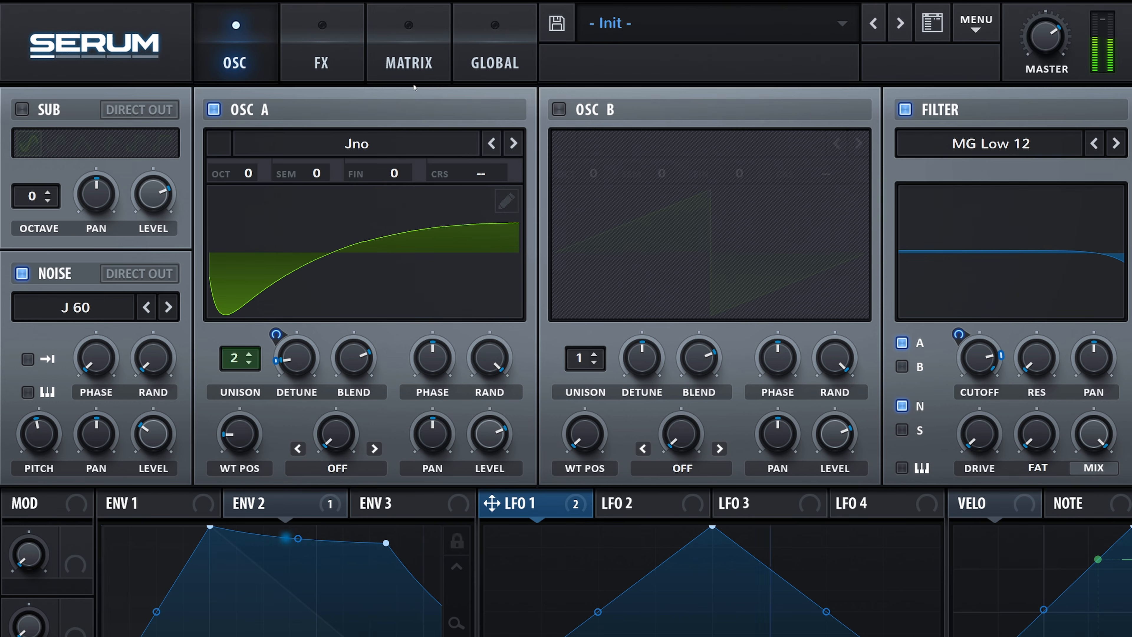
Add a modulation matrix entry routing LFO 1 to the global Amp. with a small positive amount, and return to the oscillator view.
click(409, 63)
click(81, 268)
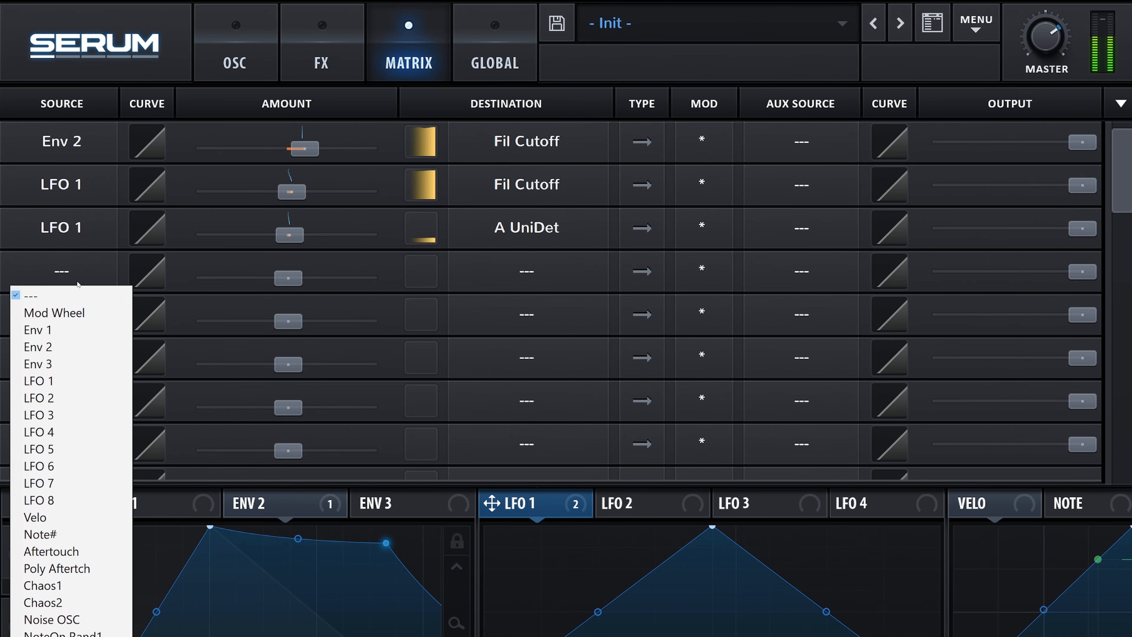
click(64, 381)
click(522, 271)
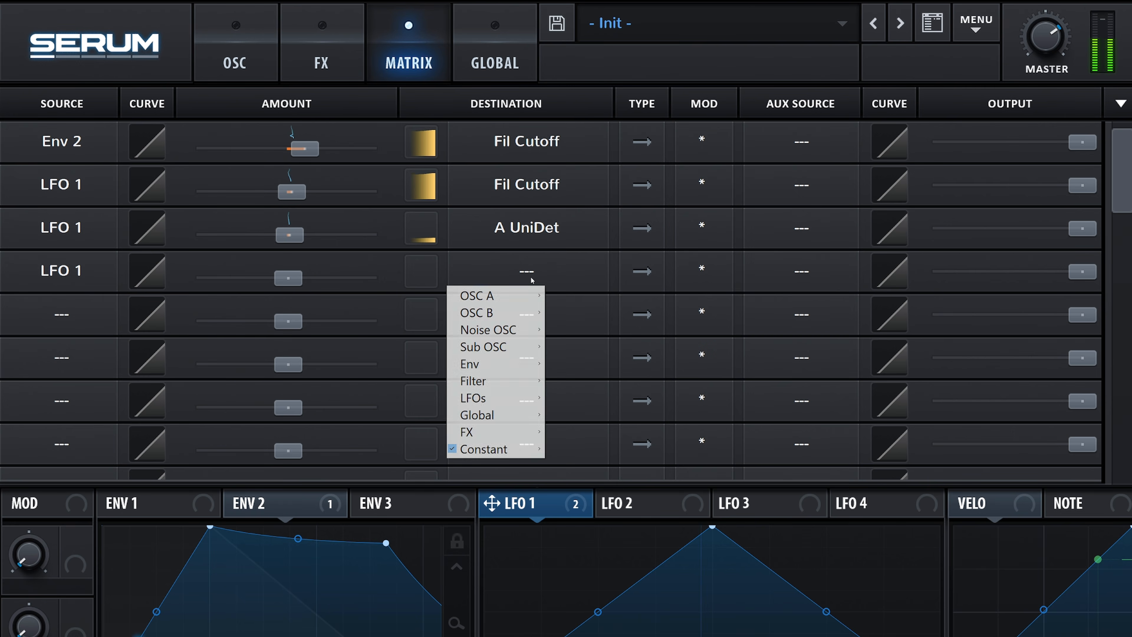
mouse_move(492, 402)
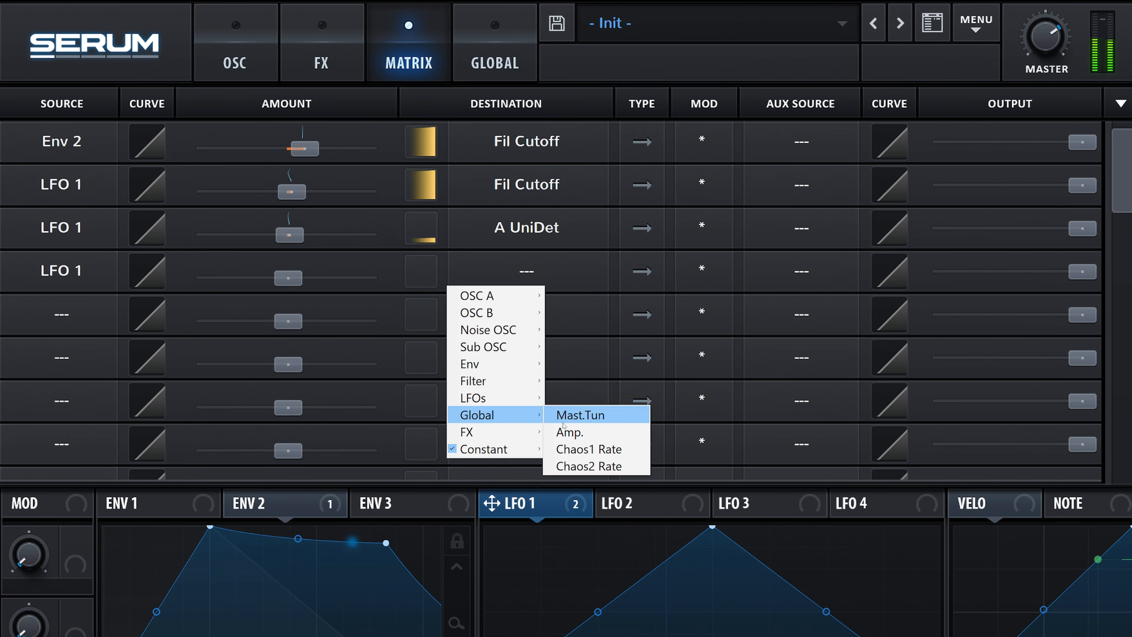
click(590, 433)
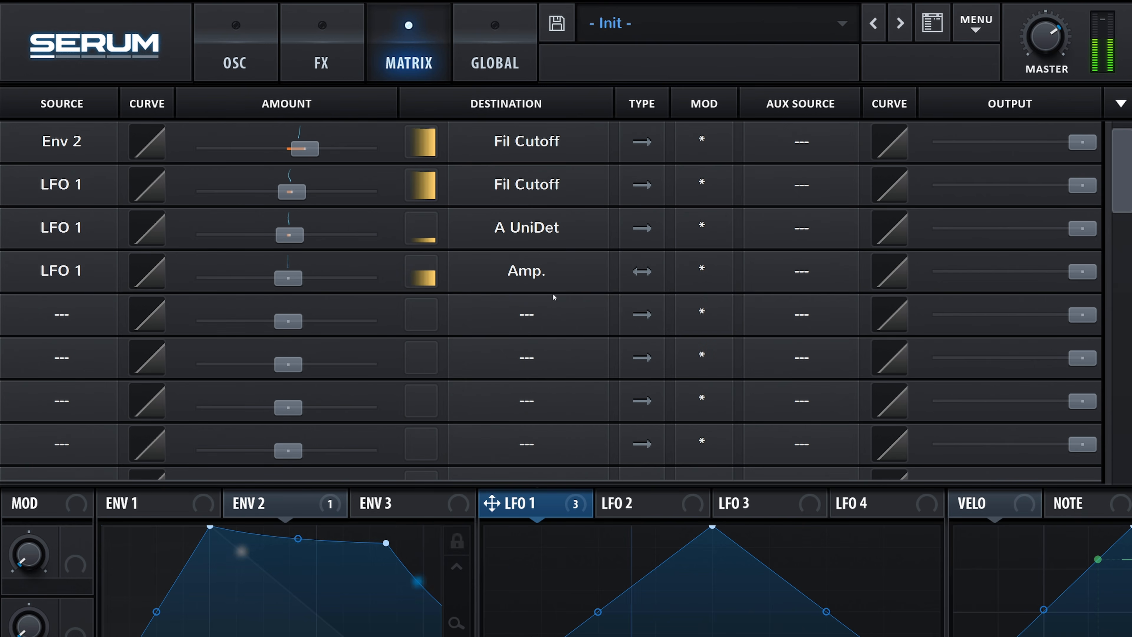
drag(295, 277, 314, 284)
click(234, 62)
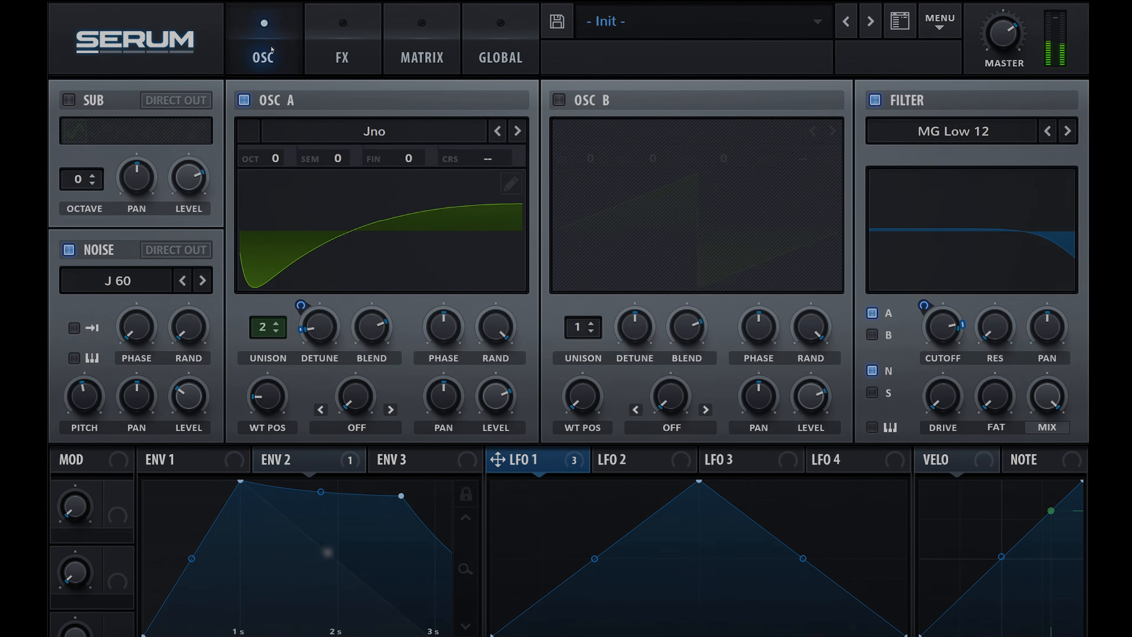